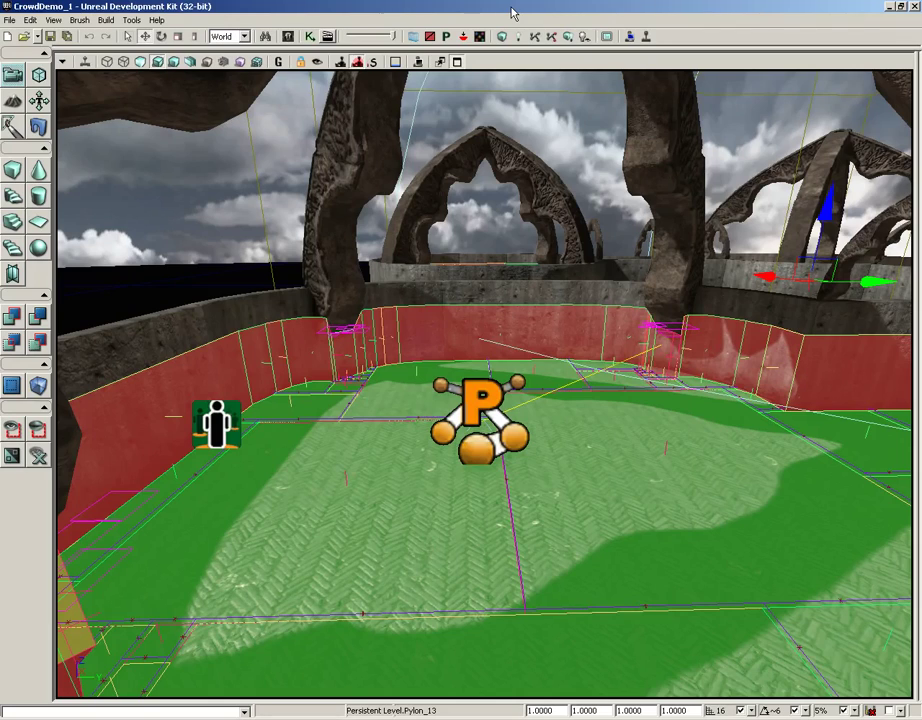
Open UnrealKismet on the empty Main_Sequence of CrowdDemo_1
left_click(309, 36)
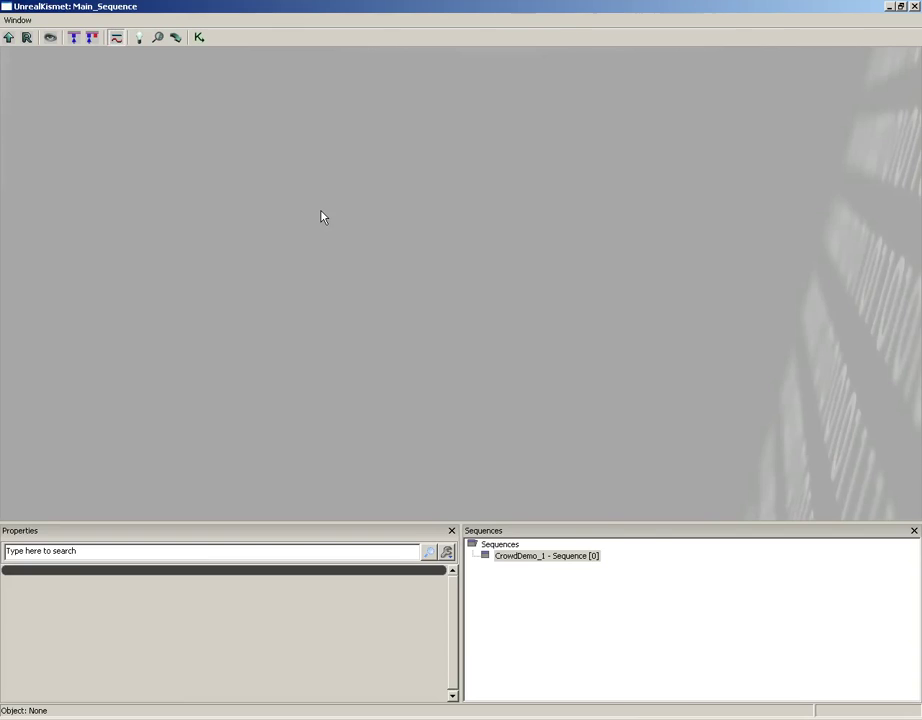
Place a Level Loaded event node on the Kismet canvas through New Event
right_click(291, 179)
mouse_move(325, 245)
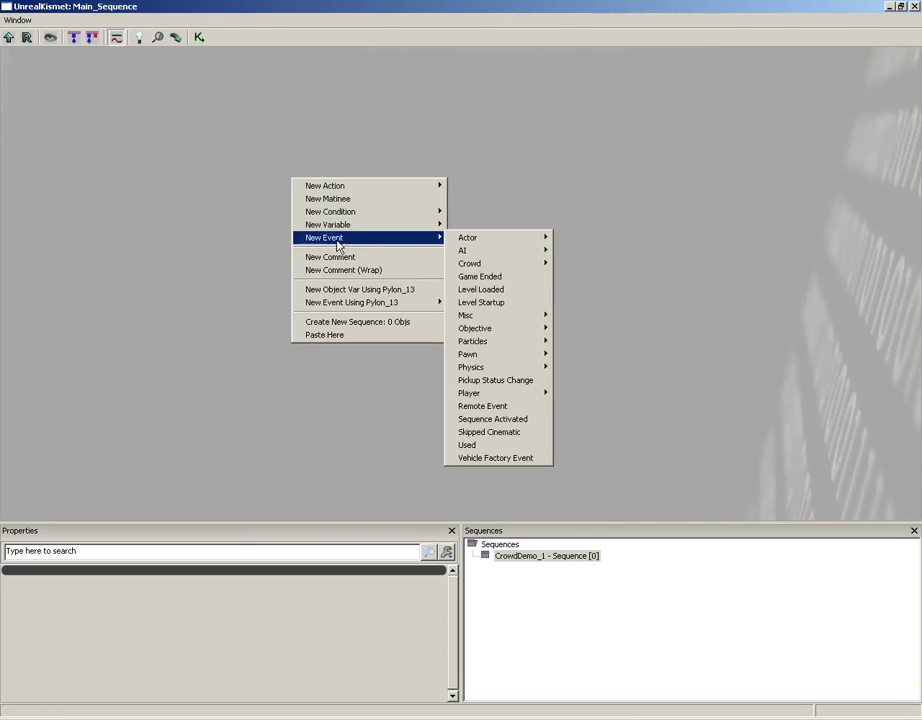
left_click(508, 293)
left_click_drag(476, 296, 441, 339)
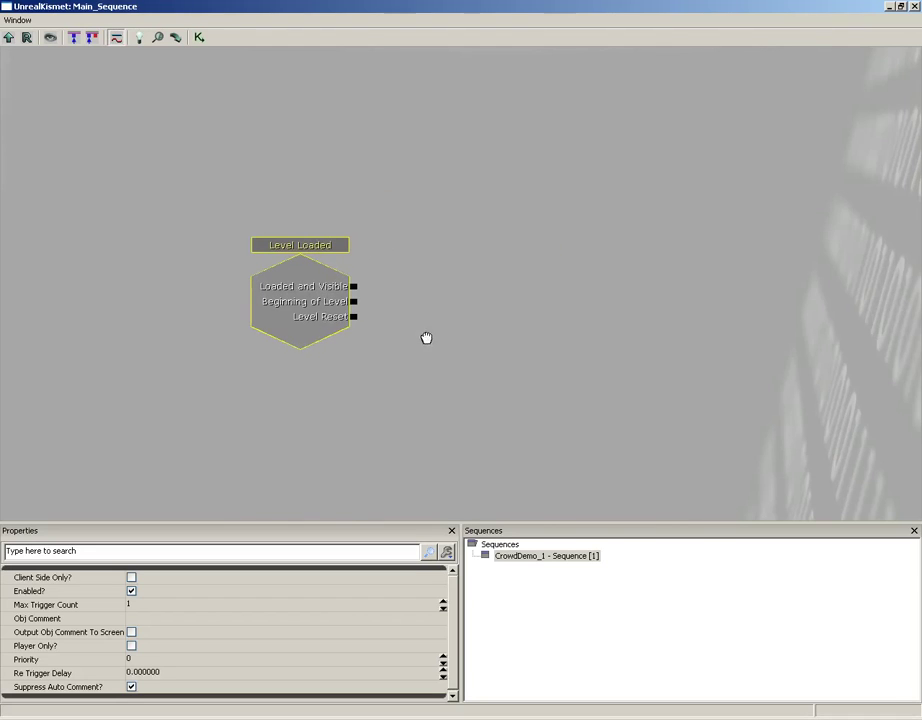
Place a UT Crowd Spawner node from New Action > Crowd beside the Level Loaded event
right_click(417, 264)
mouse_move(446, 270)
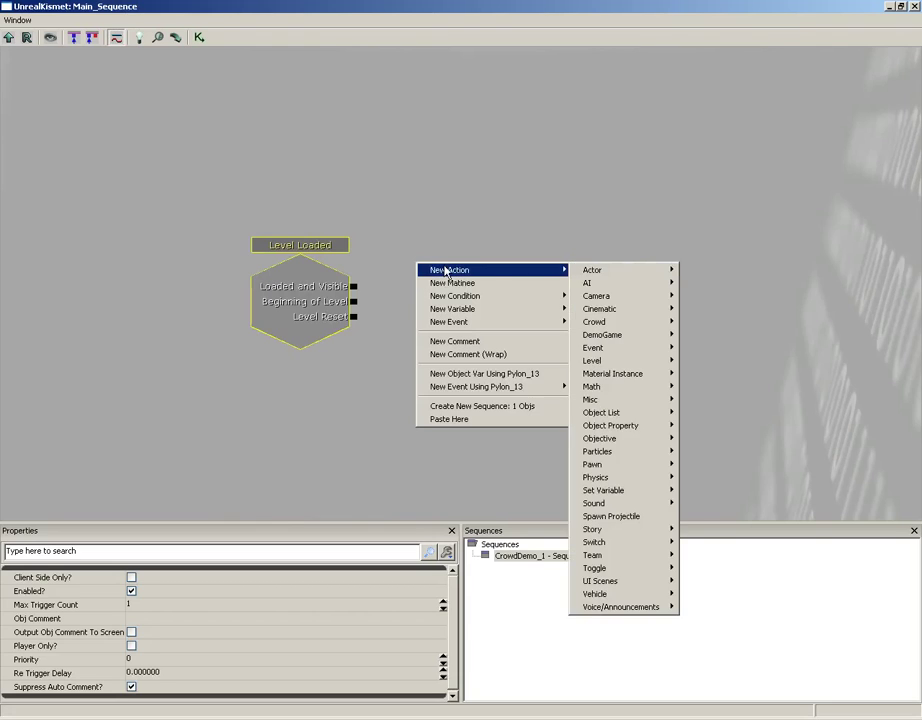
mouse_move(612, 322)
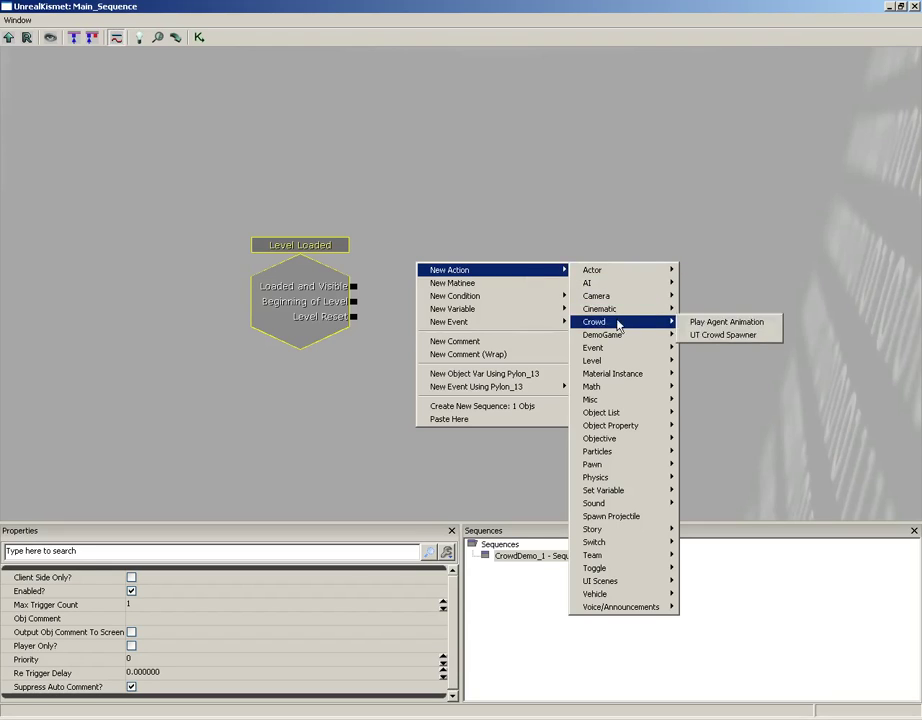
left_click(714, 335)
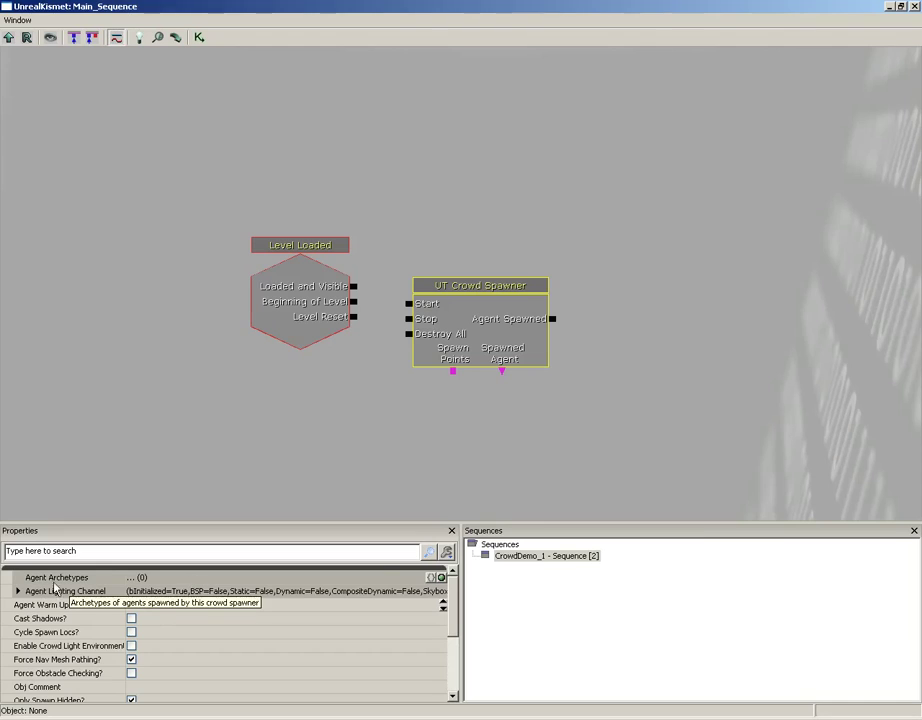
Add an empty Agent Archetypes entry and select CrowdArchetype in the Content Browser
left_click(442, 578)
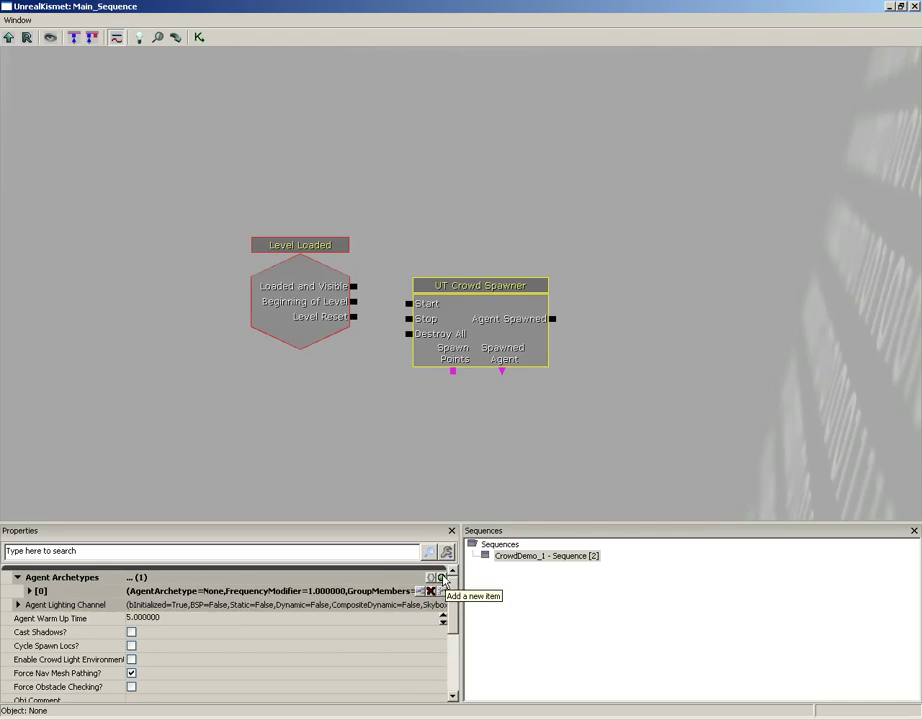
left_click(29, 591)
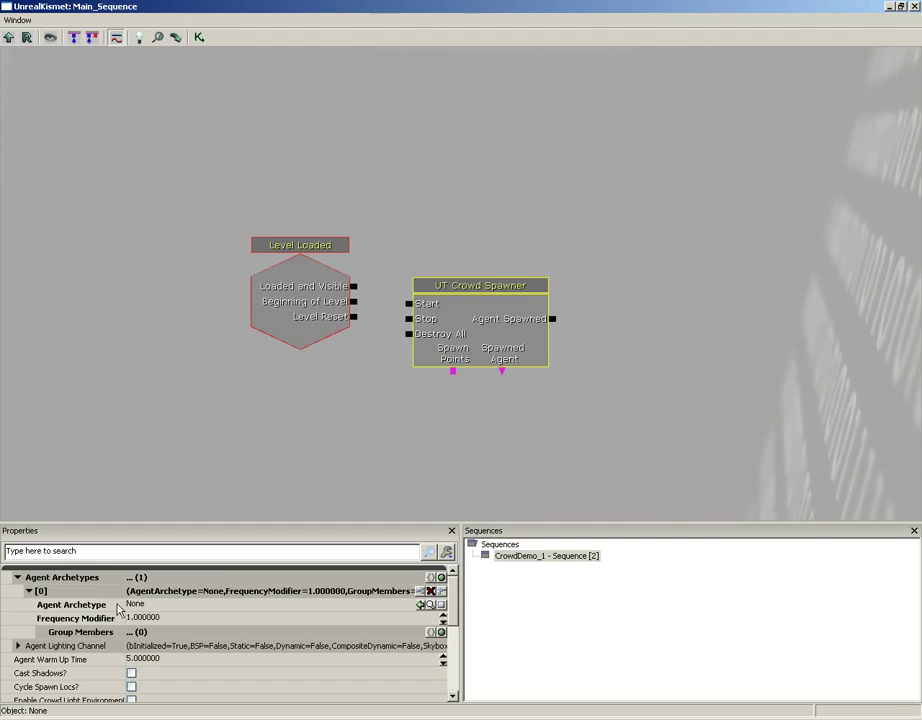
left_click(889, 6)
left_click(289, 36)
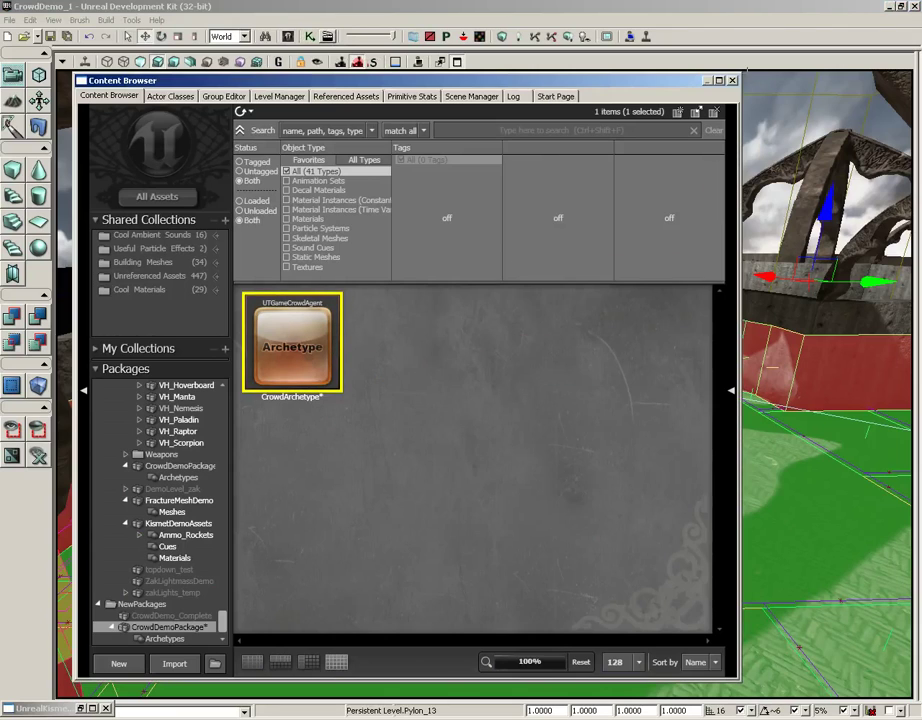
left_click(530, 62)
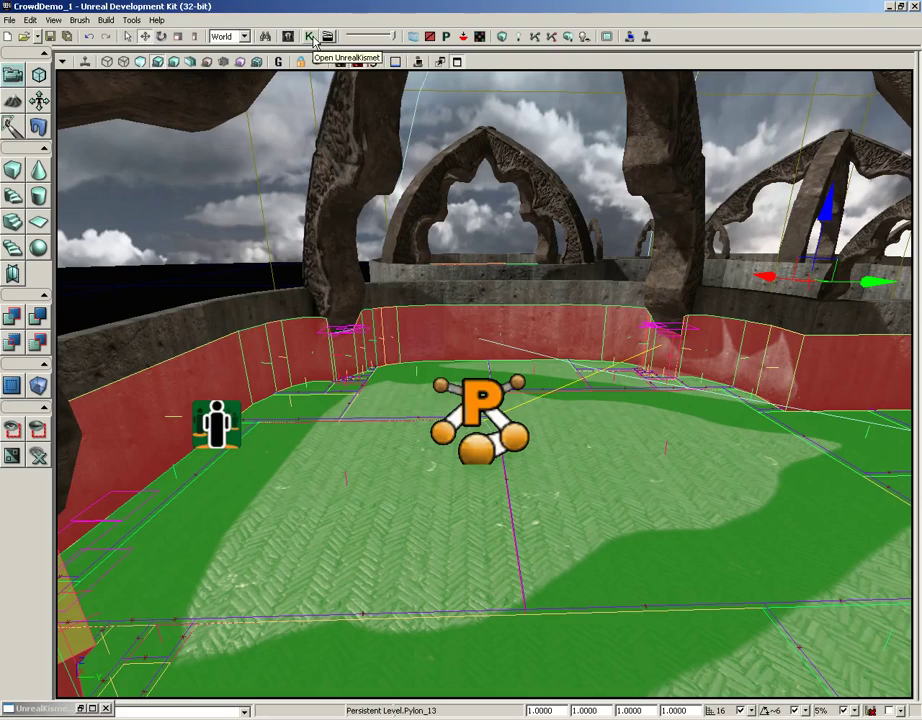
Assign CrowdDemoPackage.Archetypes.CrowdArchetype to the spawner's Agent Archetypes entry
left_click(80, 709)
left_click(81, 708)
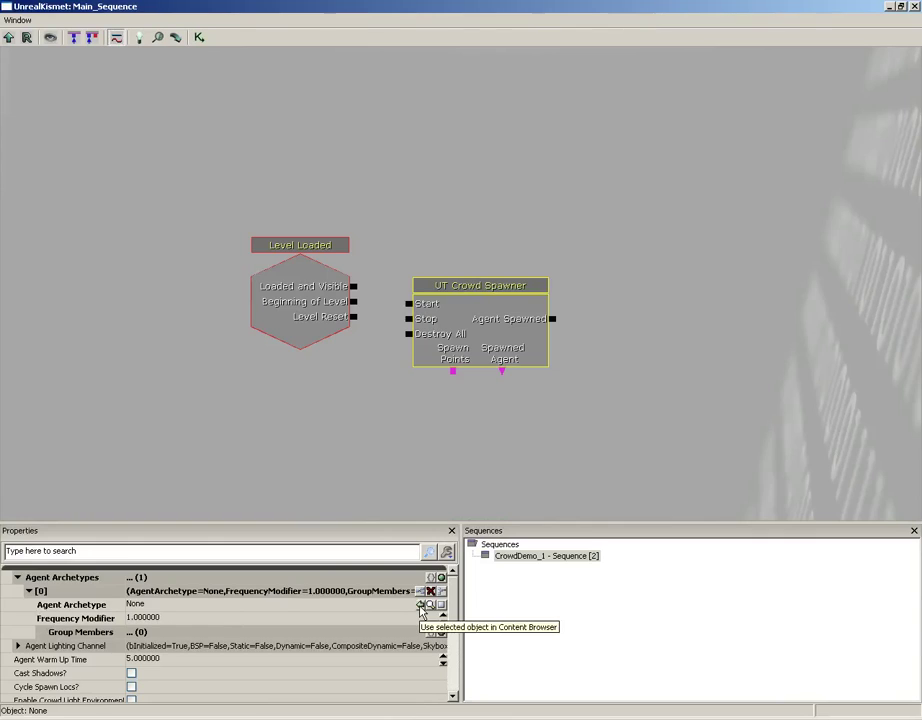
left_click(421, 607)
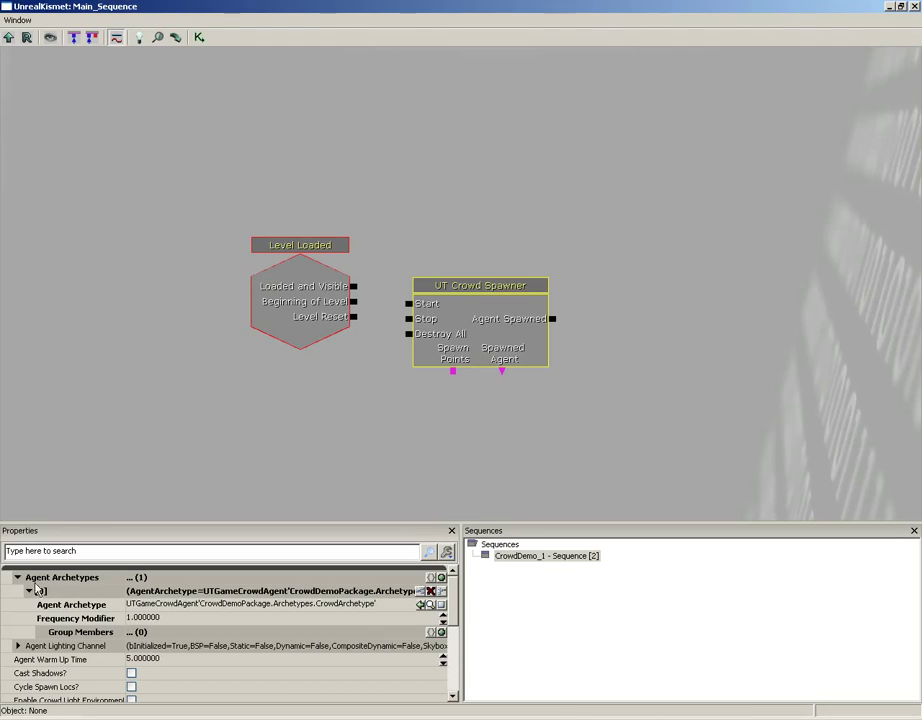
left_click(17, 577)
left_click(18, 577)
Turn on shadows, light environment, spawning in view and Force Obstacle Checking for the spawner
left_click(17, 577)
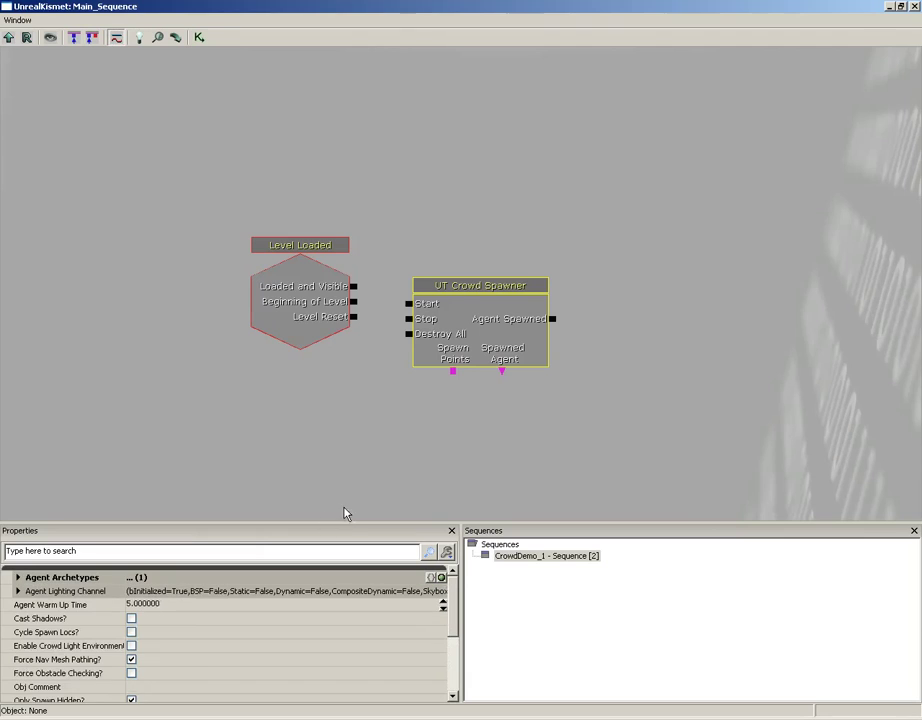
left_click_drag(338, 521, 340, 434)
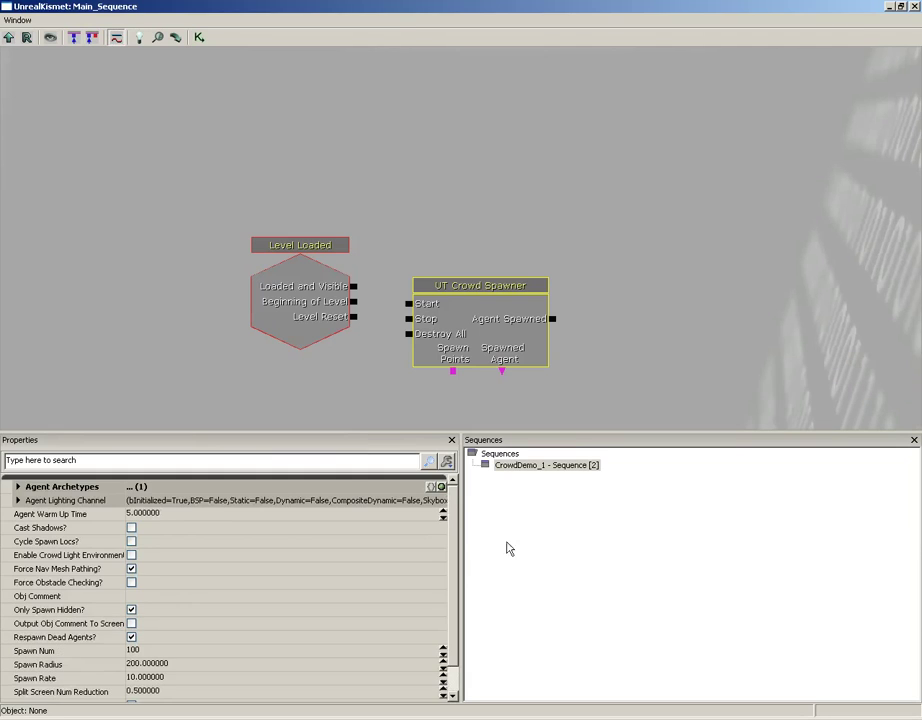
scroll(369, 530, "down", 1)
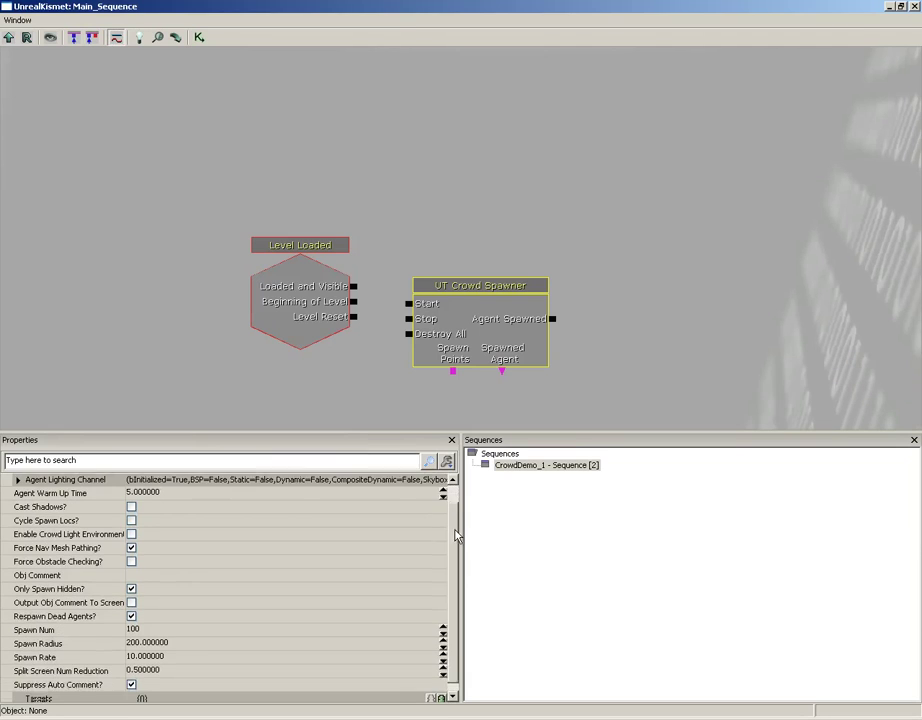
left_click(131, 505)
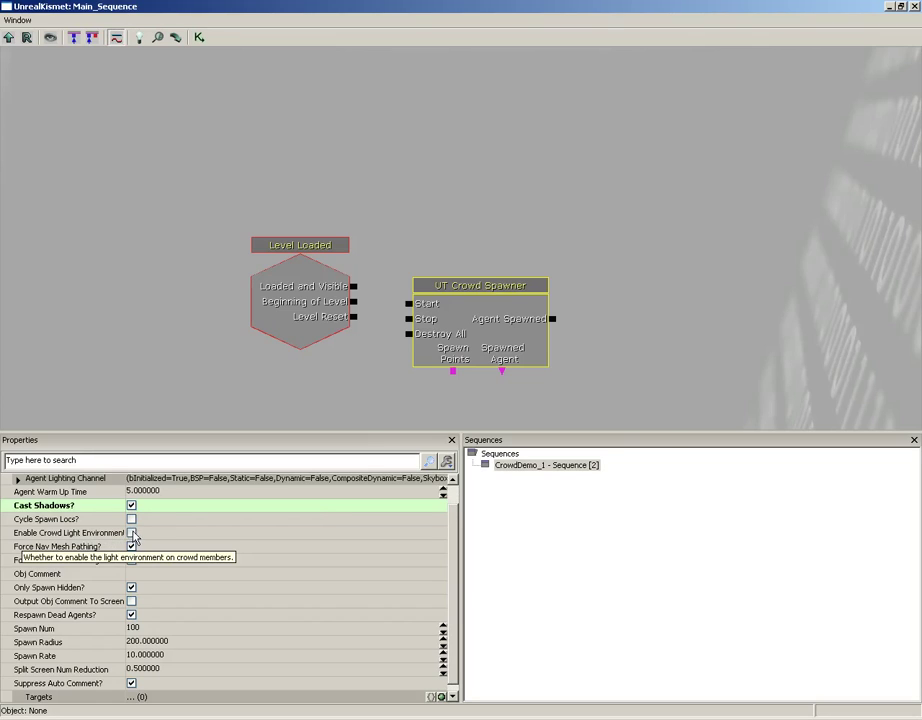
left_click(131, 532)
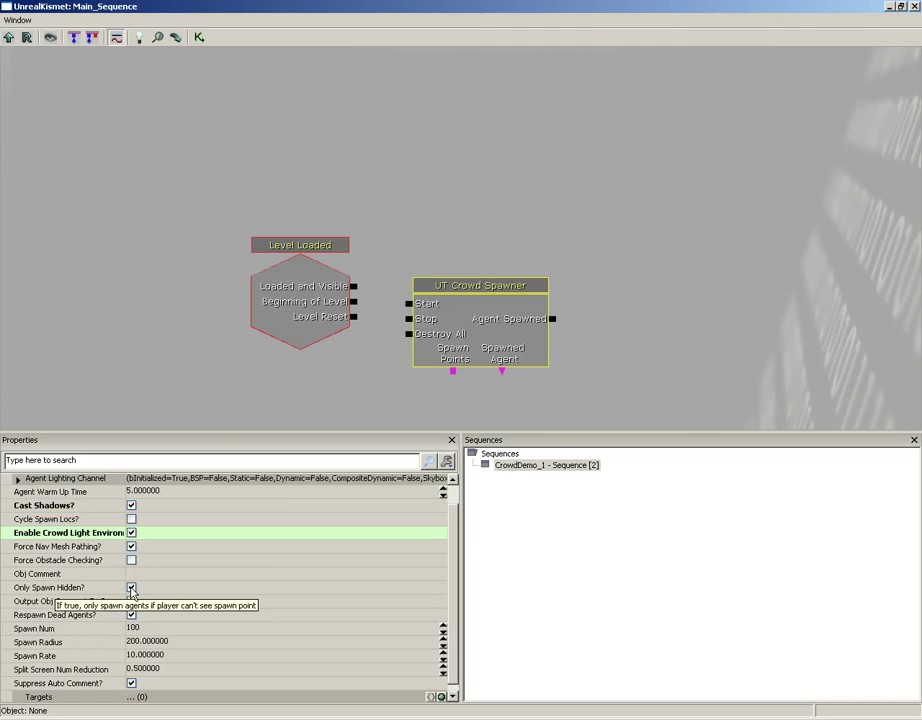
left_click(131, 589)
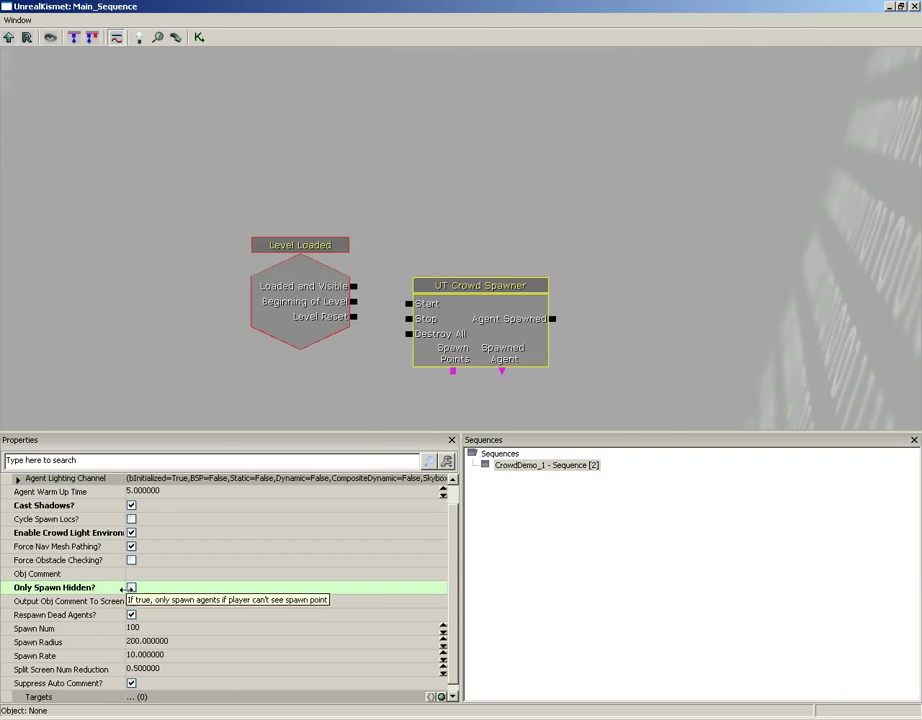
left_click(131, 560)
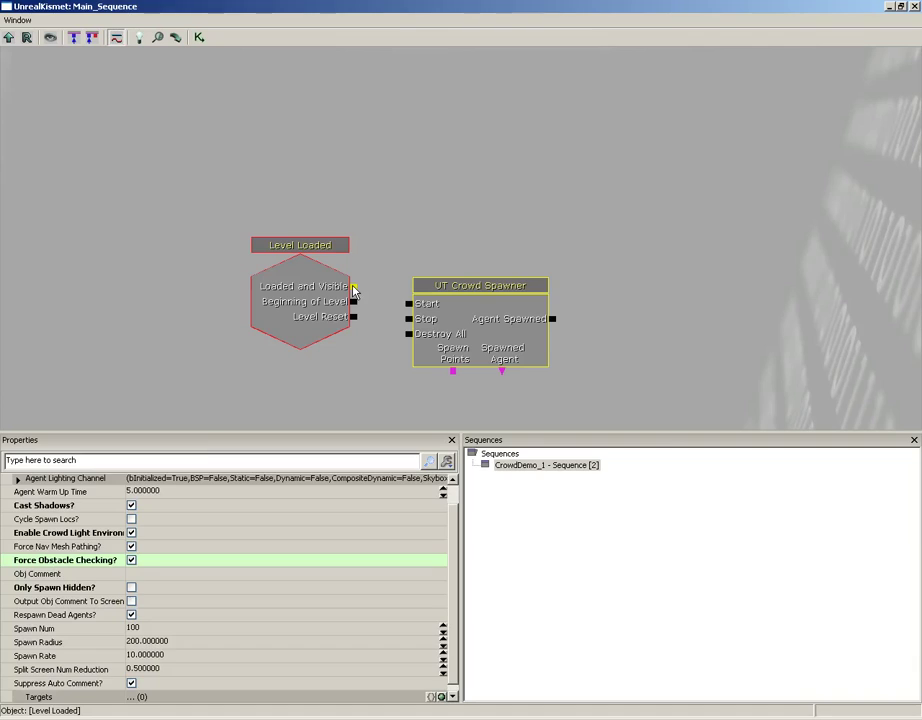
Link Level Loaded's Loaded and Visible output to the UT Crowd Spawner's Start input
left_click_drag(354, 287, 409, 304)
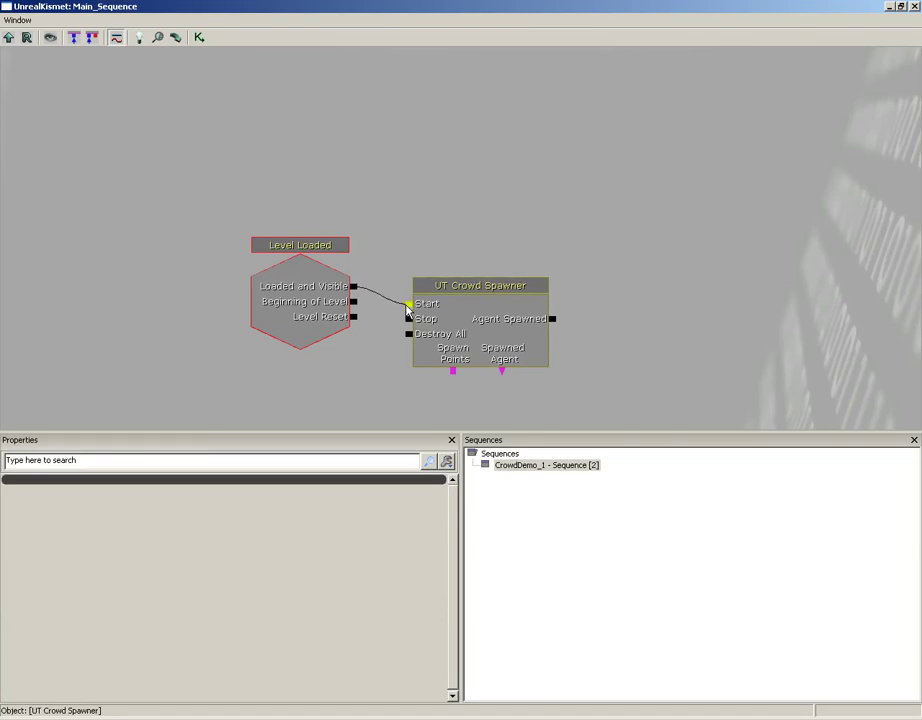
left_click_drag(572, 230, 560, 191)
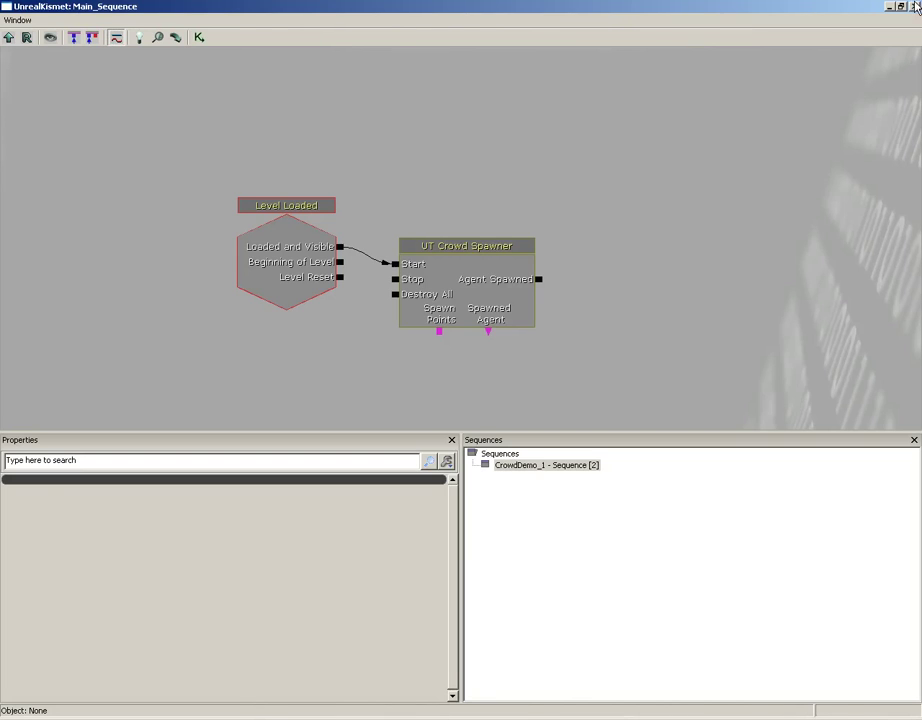
key("alt+Tab")
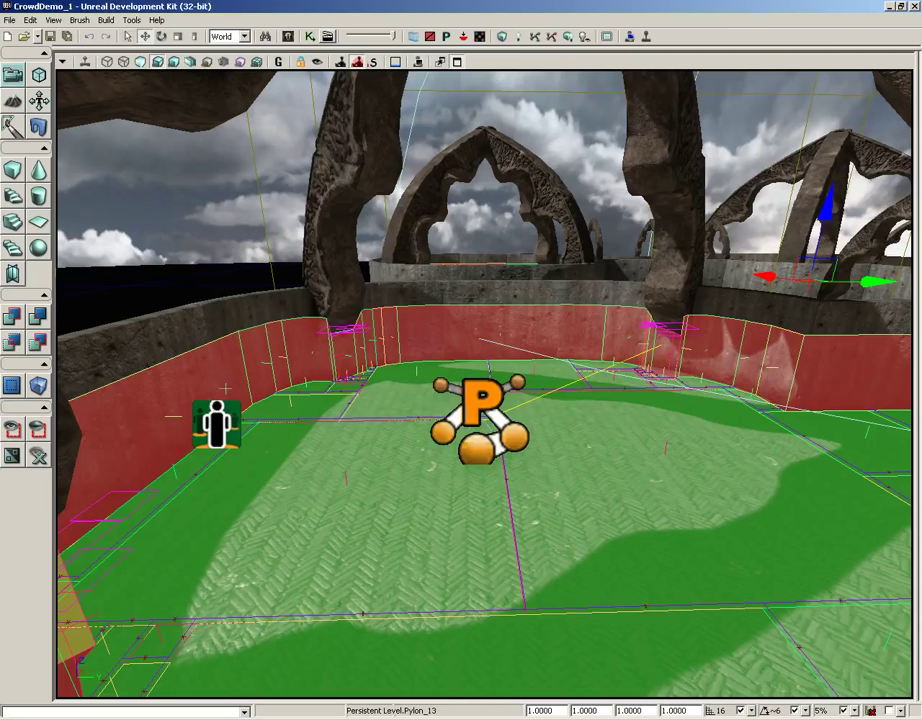
Attach GameCrowdDestination_11 as an object variable to the spawner's Spawn Points
left_click(222, 410)
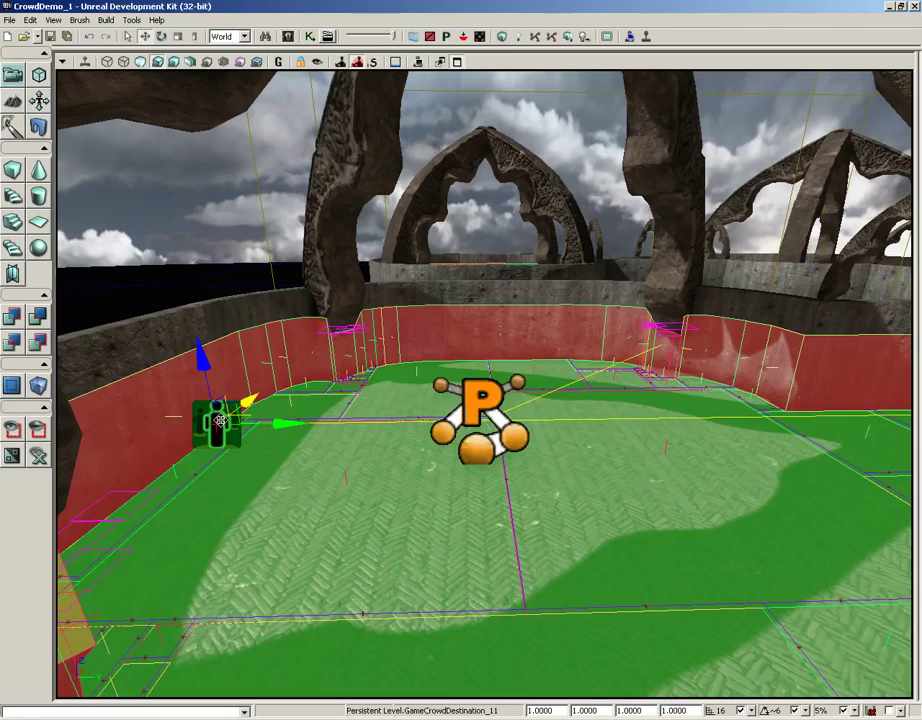
key("alt+Tab")
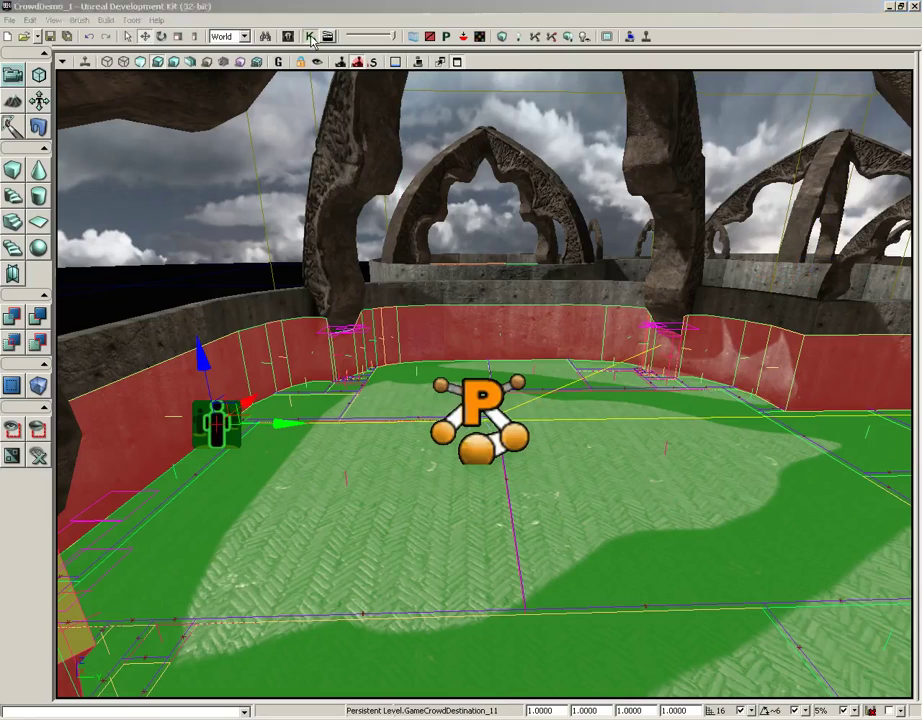
right_click(438, 333)
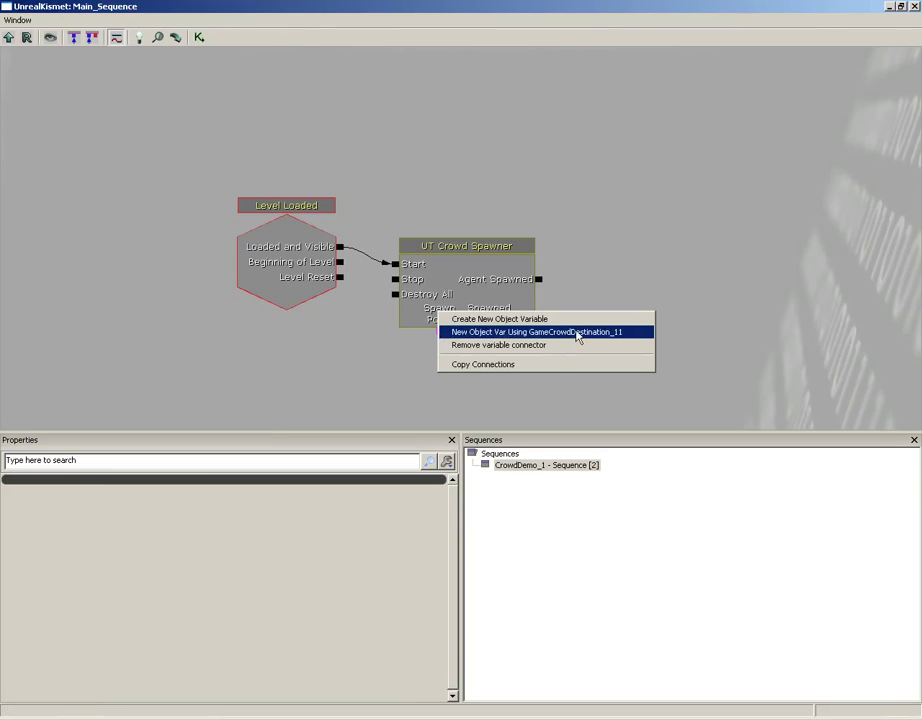
left_click(632, 333)
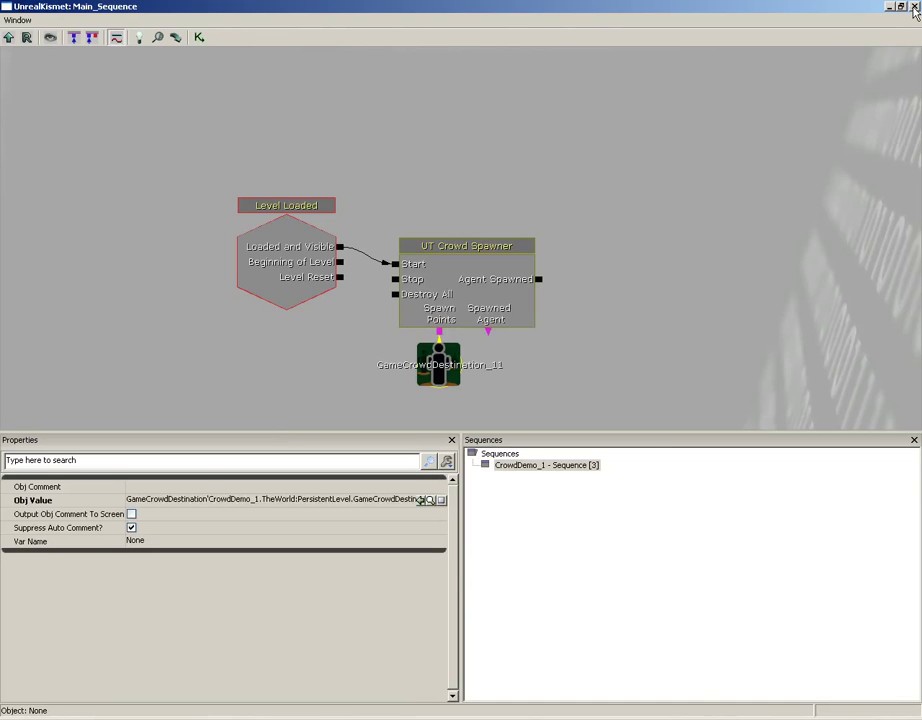
left_click(913, 7)
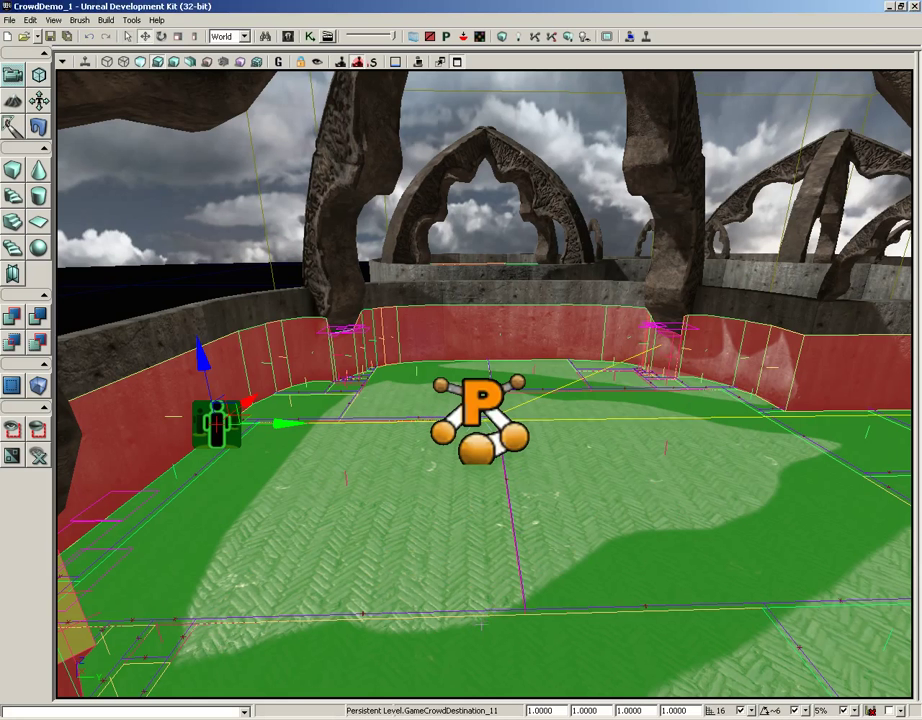
Play the level from a floor spot and walk forward into the arena toward the crowd
right_click(511, 607)
left_click(511, 599)
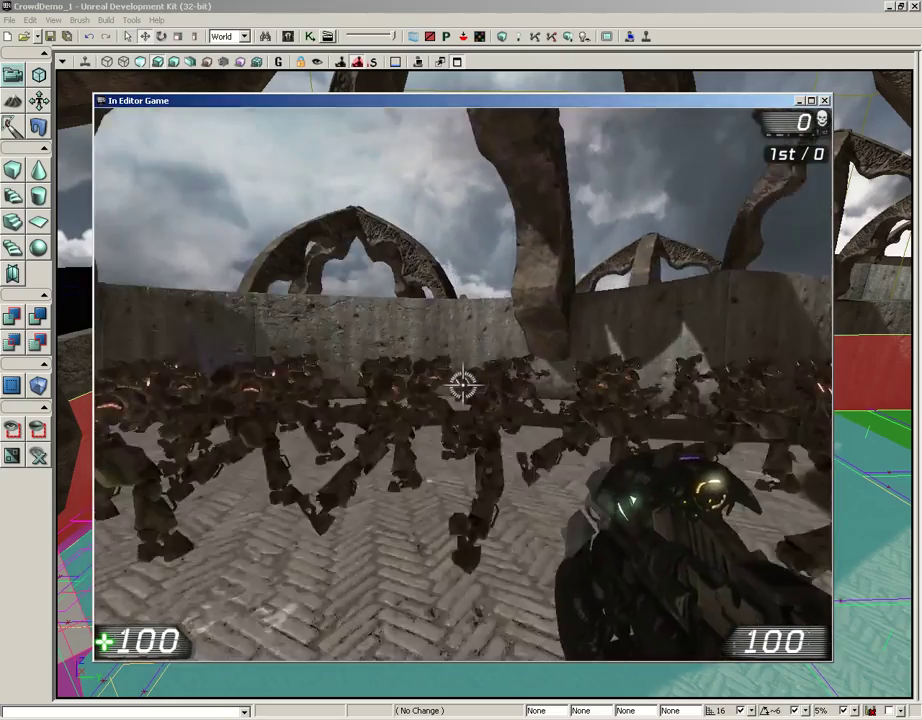
key("w")
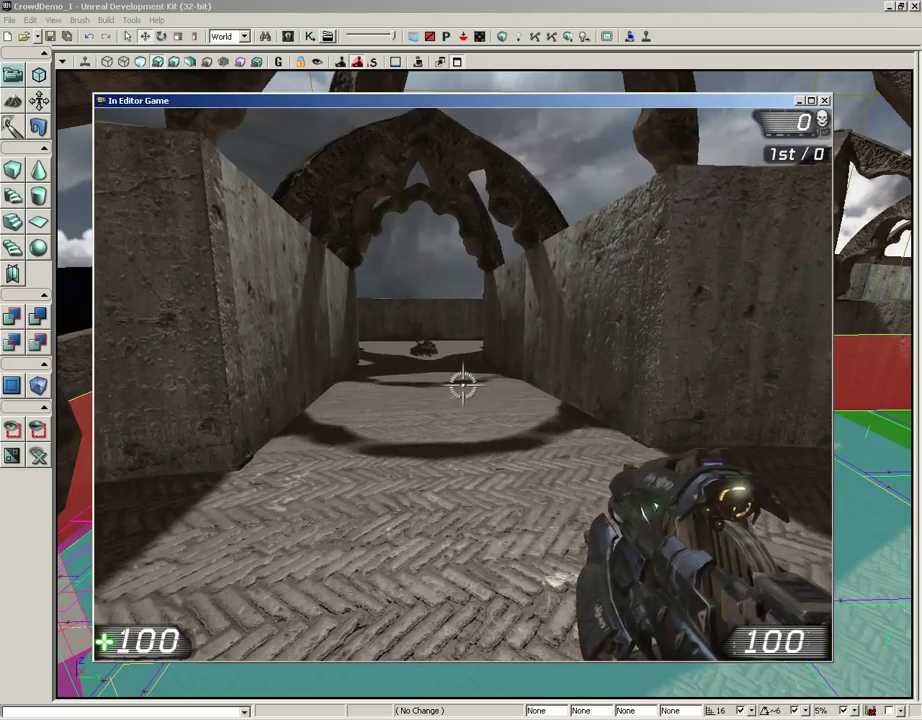
key("w")
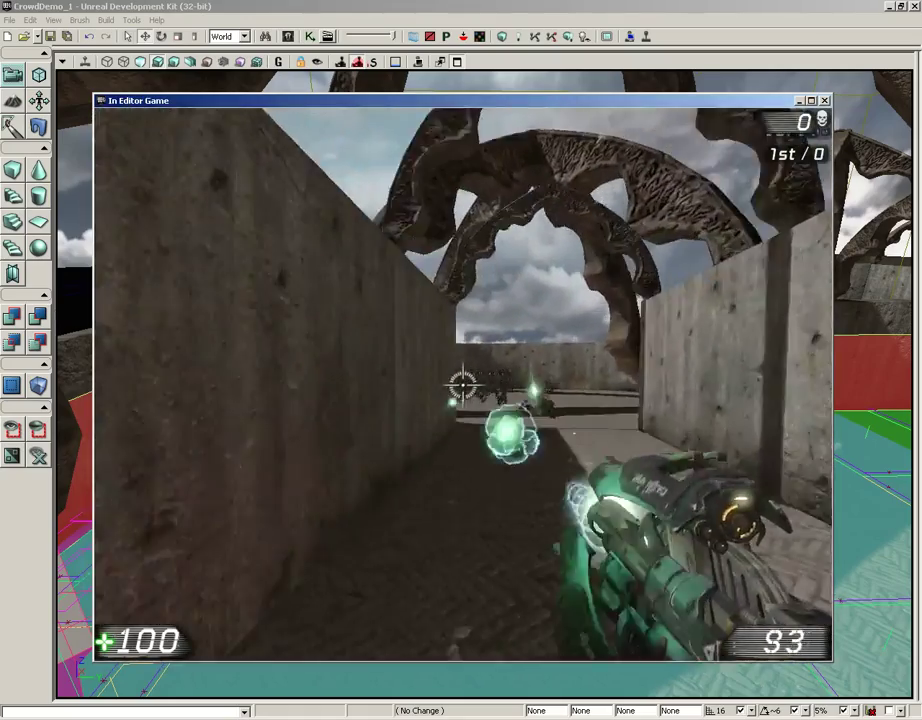
key("w")
Fire at the crowd bots, back away, and move through the corridor toward them
left_click(462, 385)
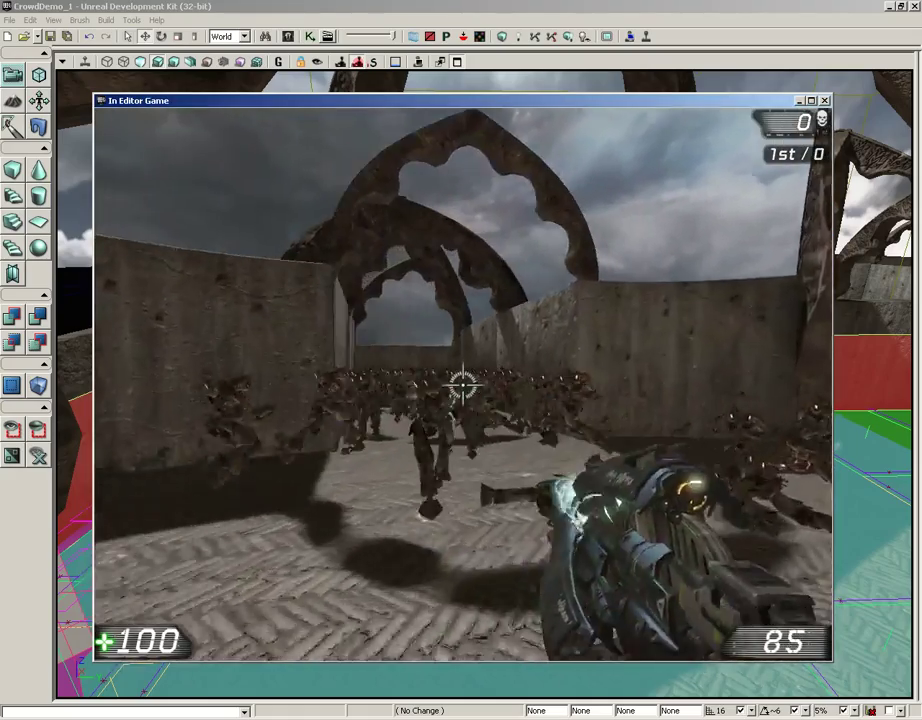
left_click(462, 385)
key("s")
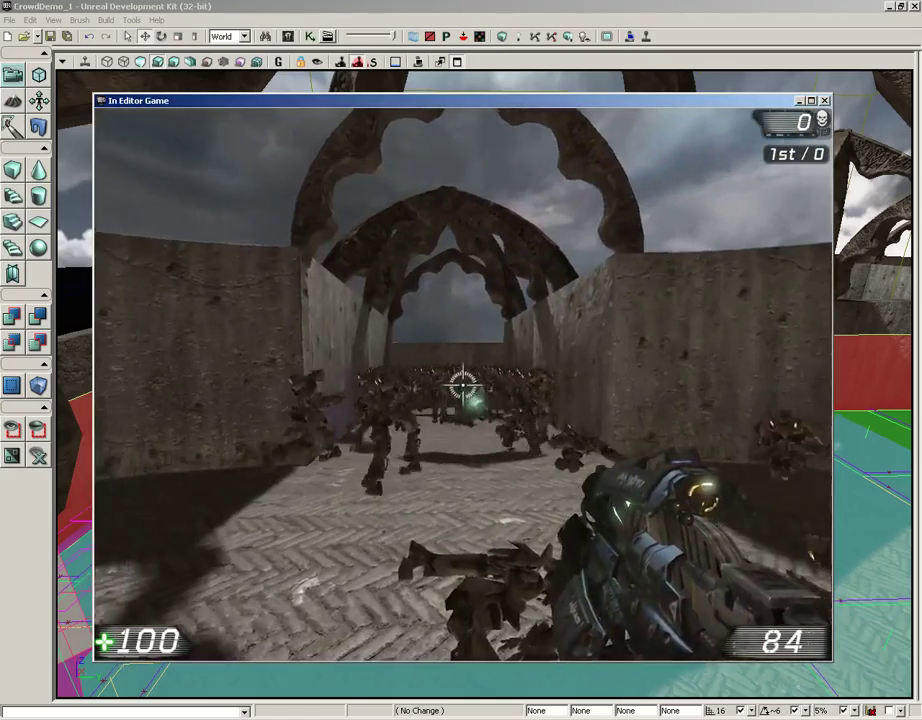
key("s")
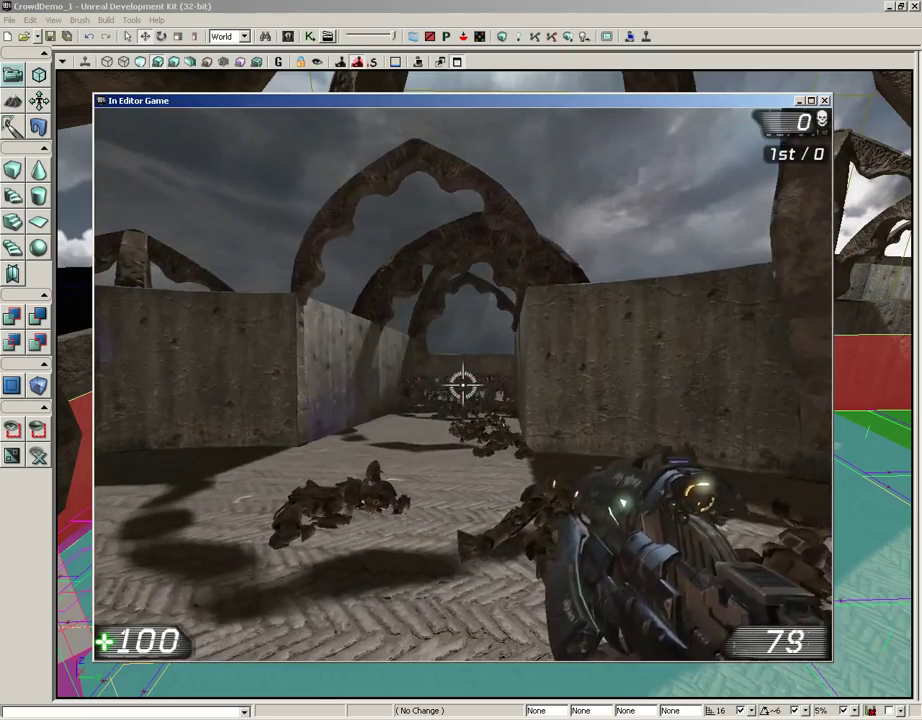
key("w")
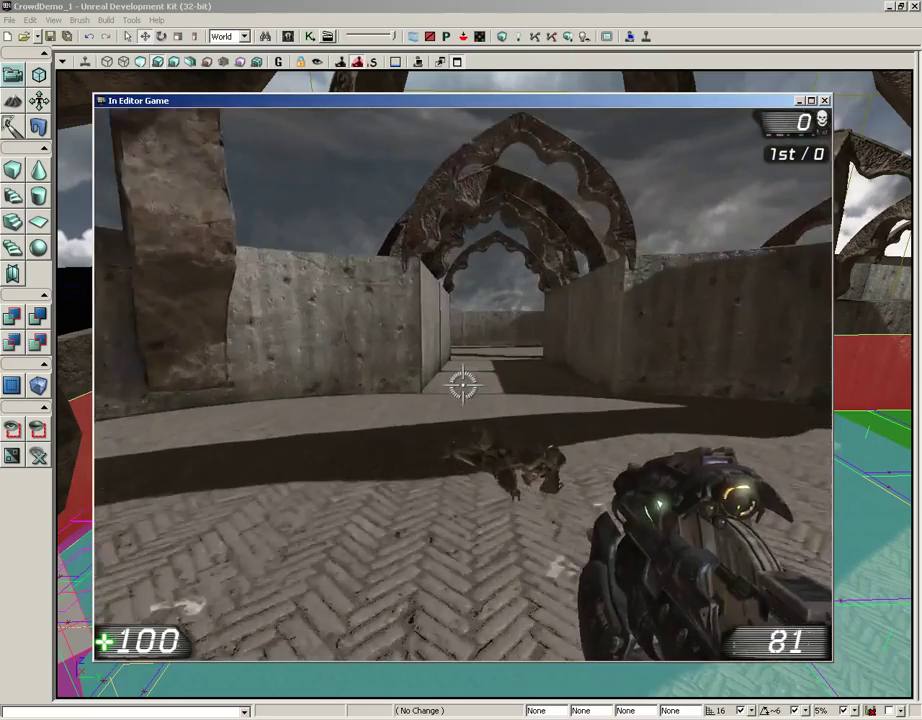
key("w")
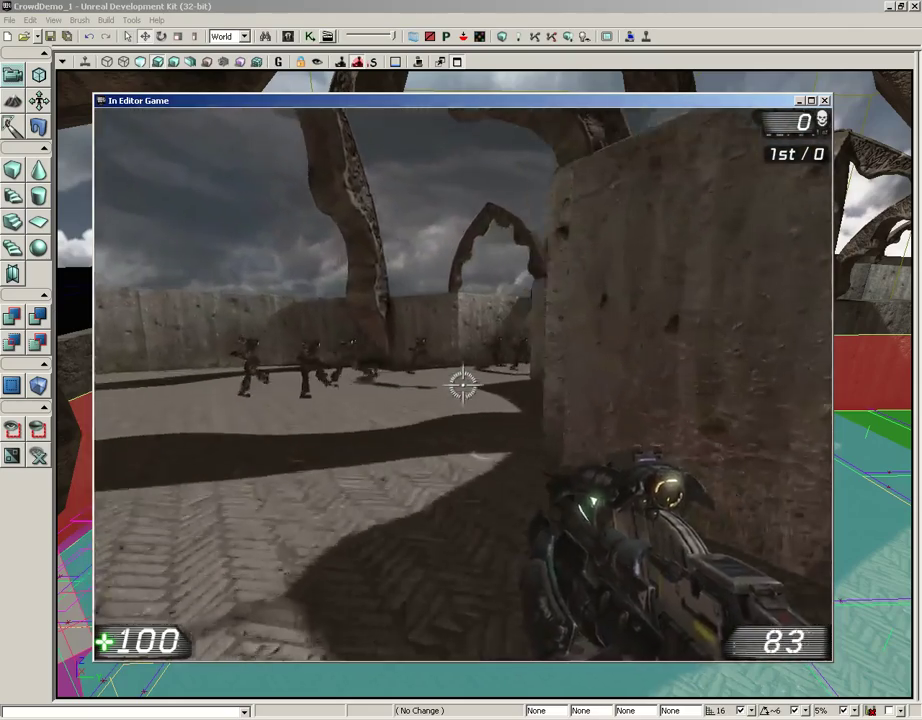
key("w")
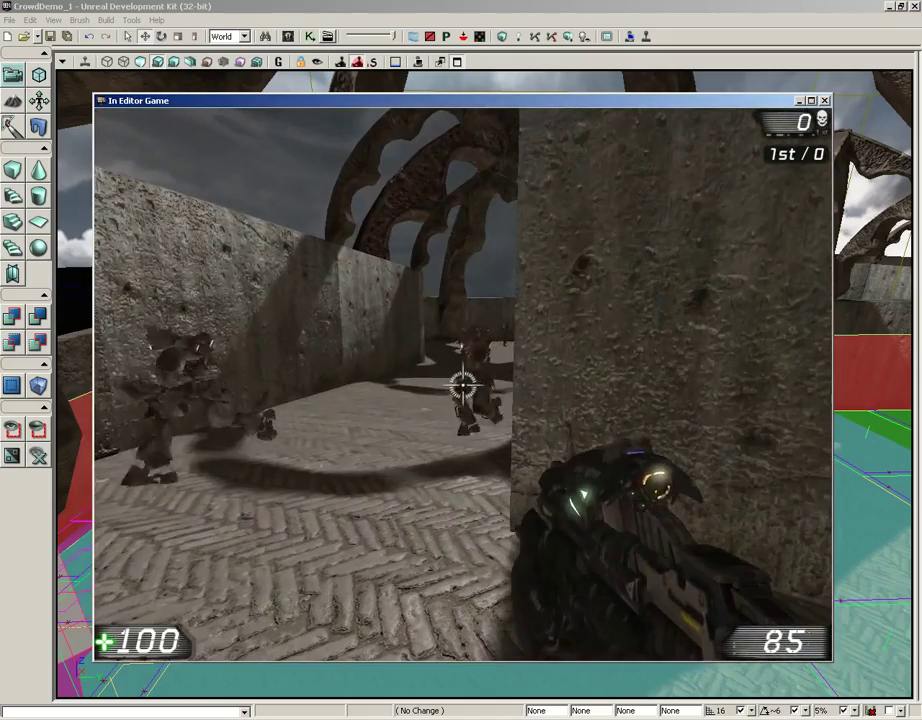